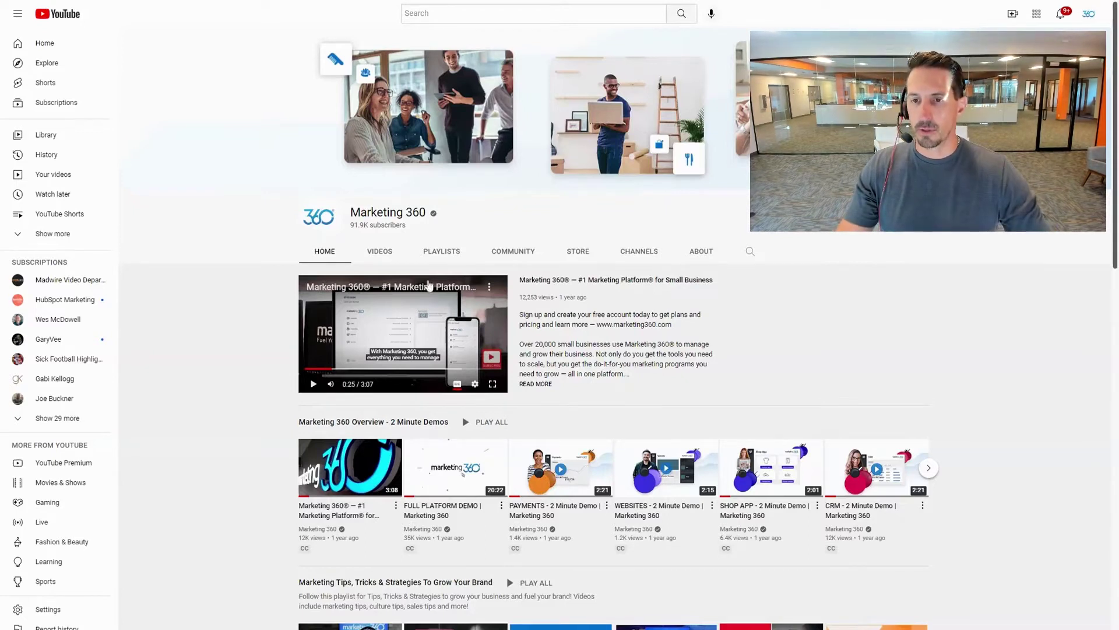
- Search YouTube for '_ marketing tips' to get suggestions like network, social media and digital marketing tips
left_click(525, 13)
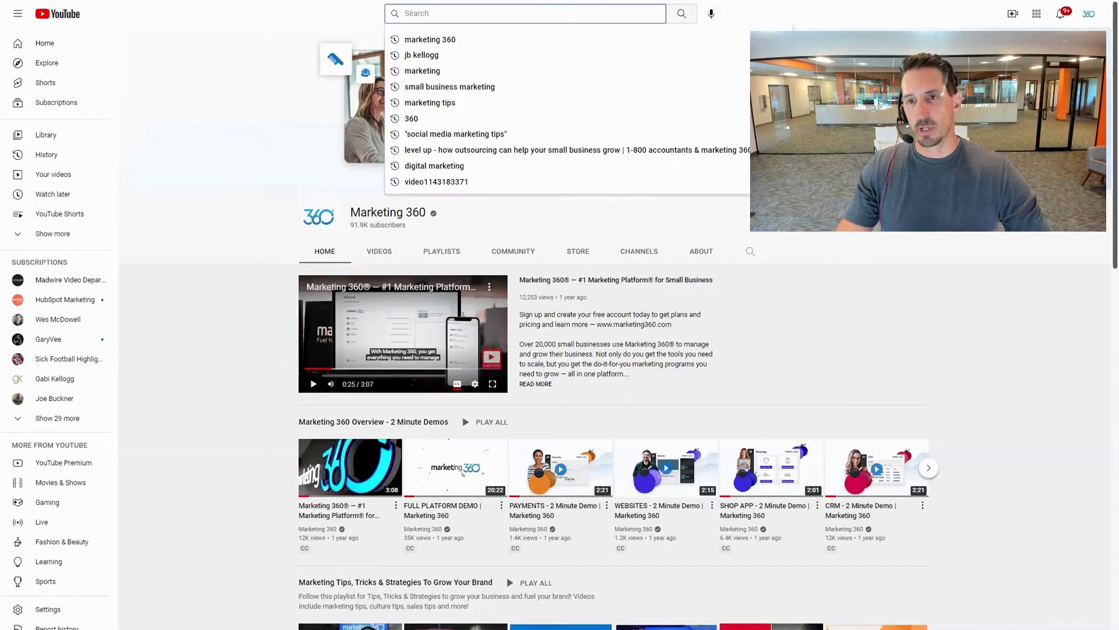
type("marketin")
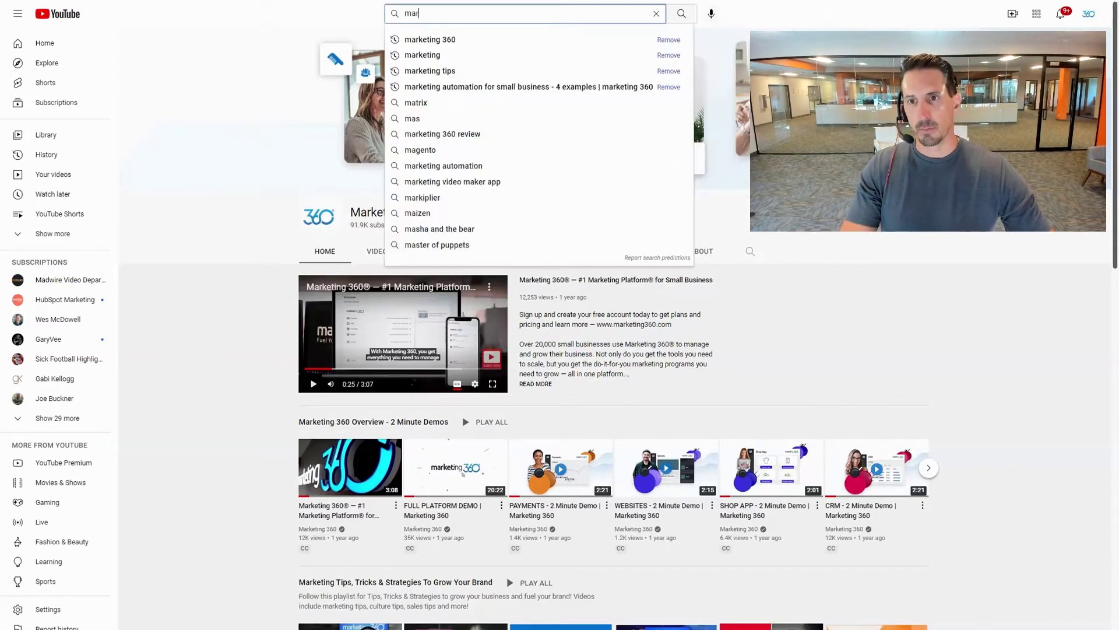
type("g tips")
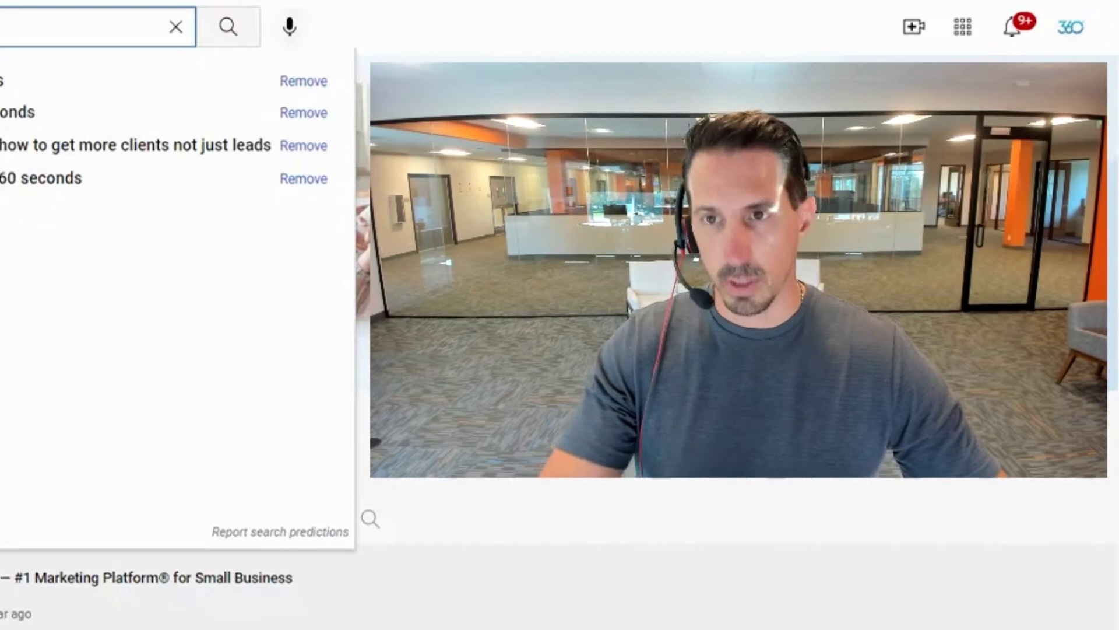
key("Home")
type("_")
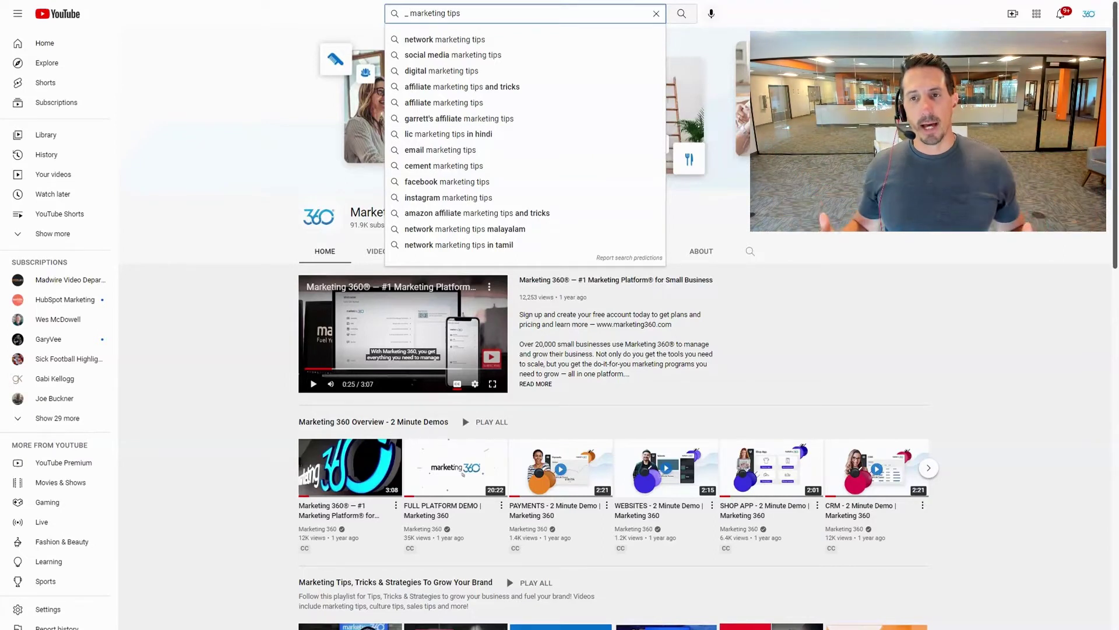
key("BackSpace")
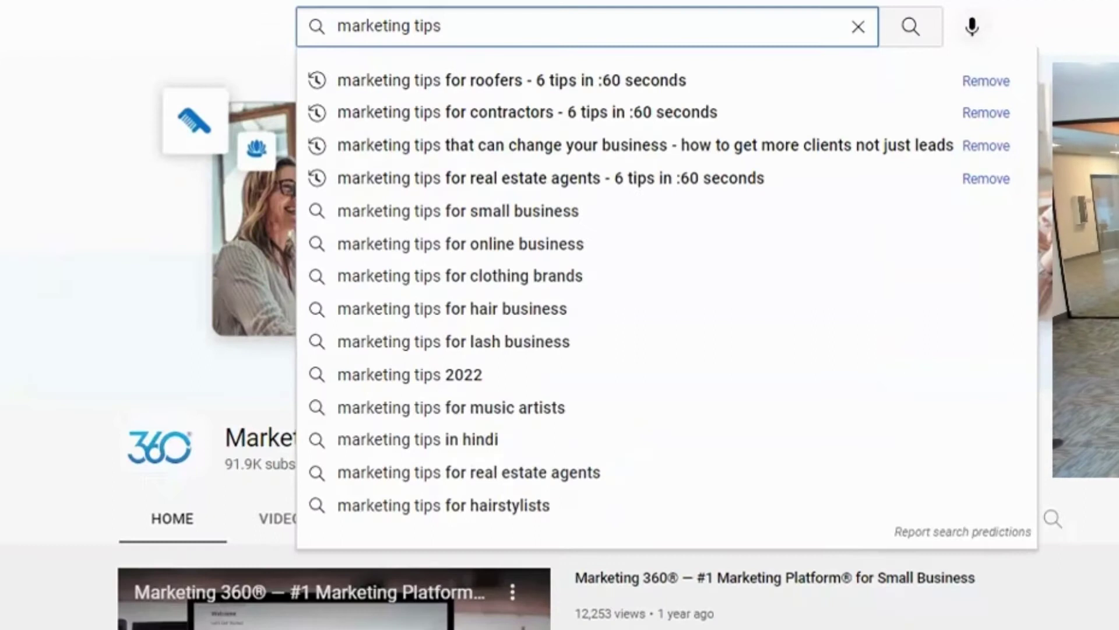
type("_")
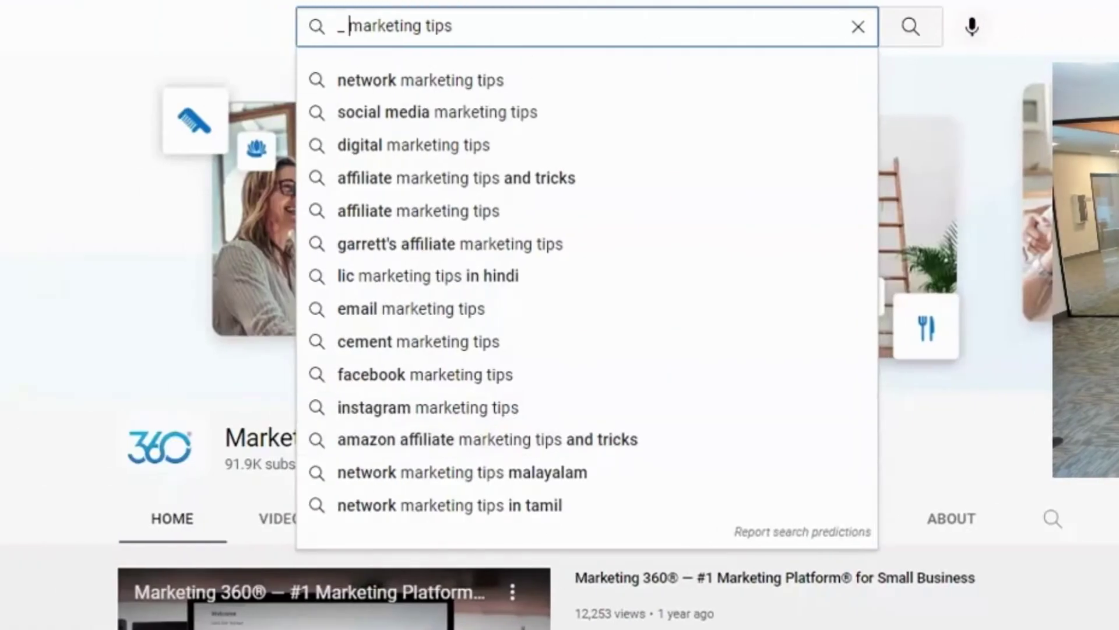
- Replace the search query with '_ digital advertising', review its suggestions, then dismiss the dropdown
key("ctrl+a")
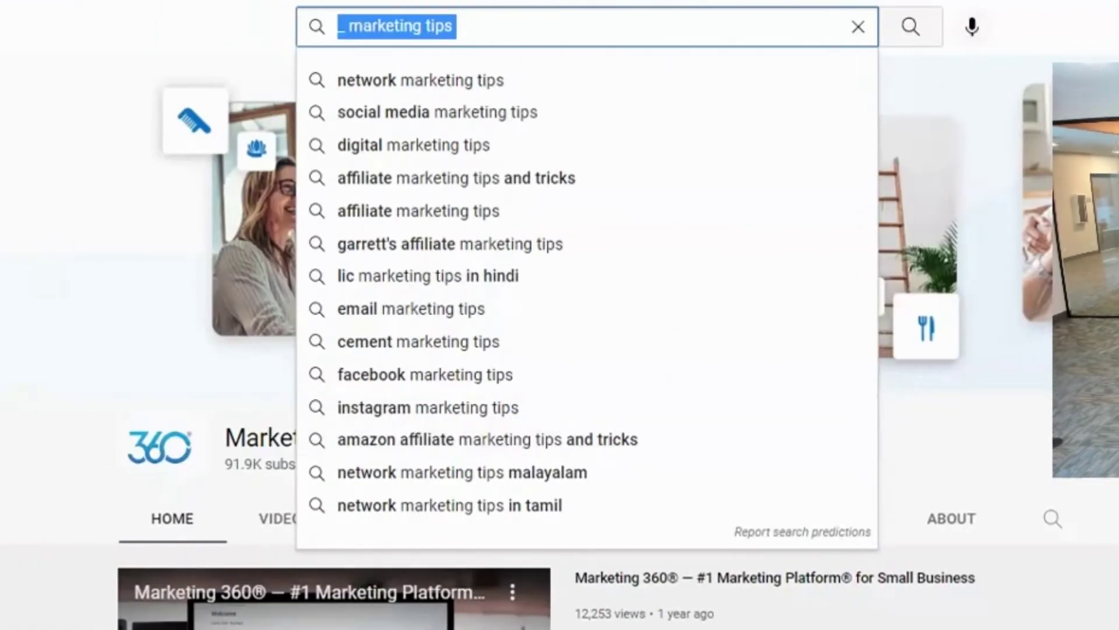
type("digital adver")
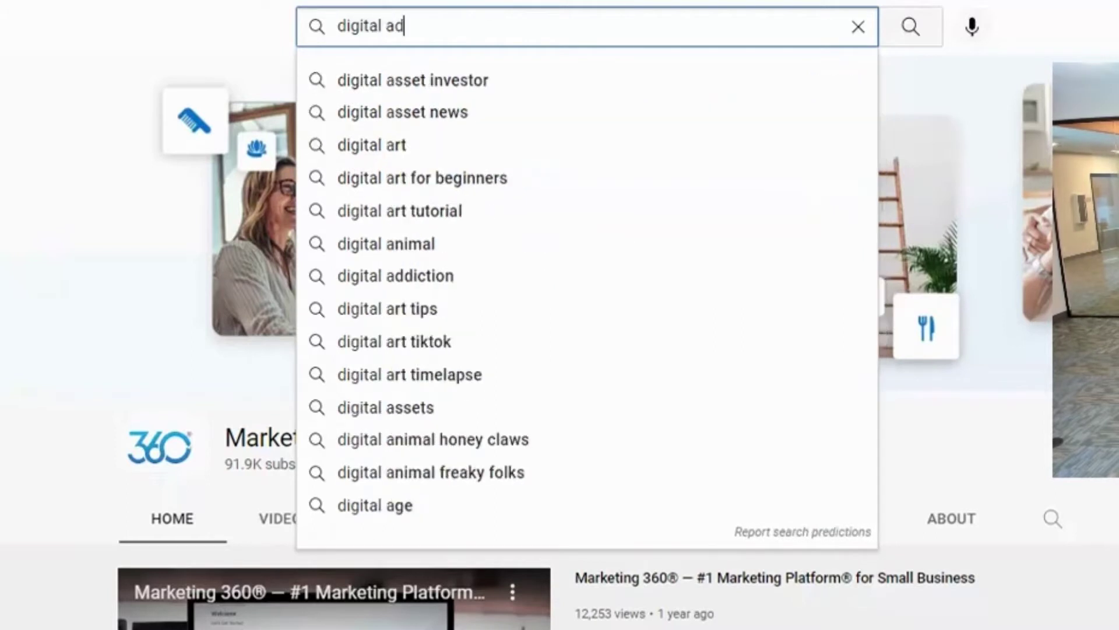
type("tising")
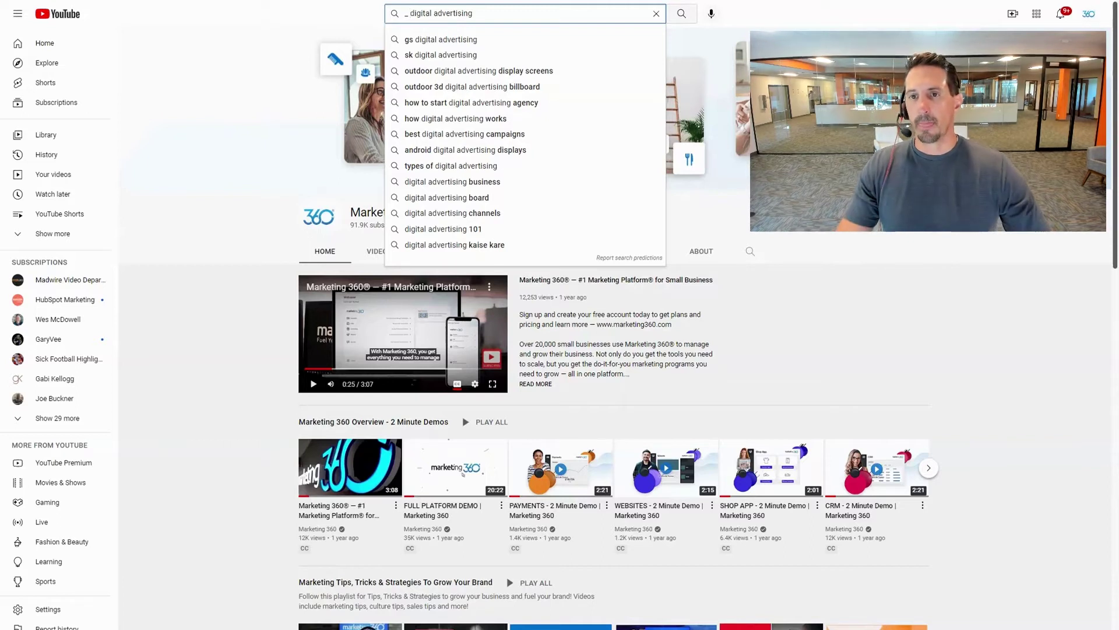
left_click(232, 356)
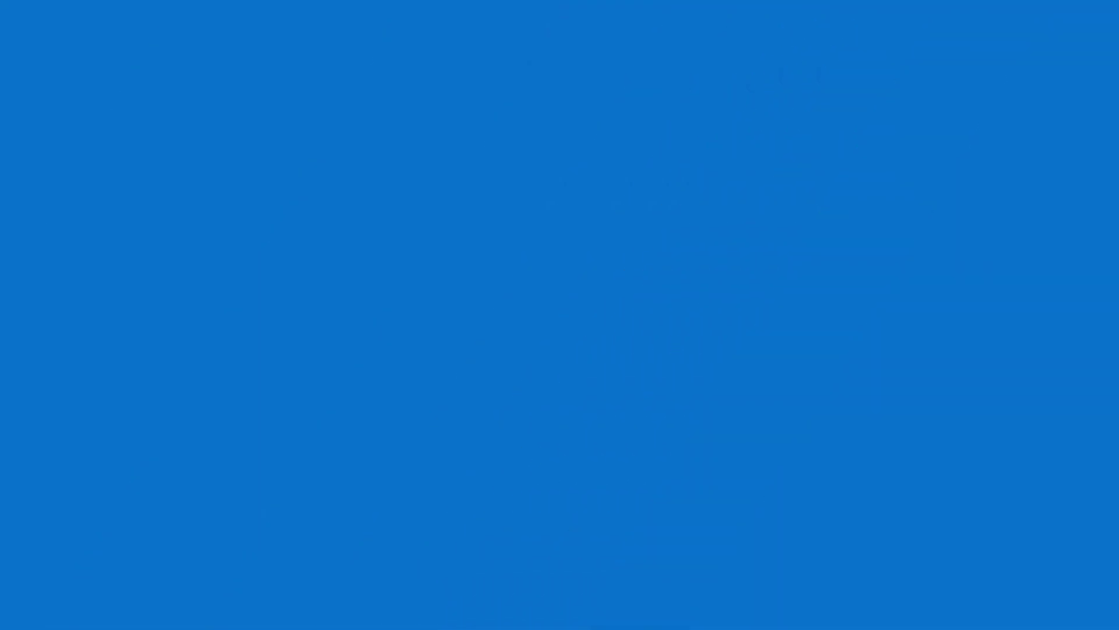
- Go to YouTube Studio Analytics, open the Research tab and focus its search-term box
left_click(1089, 14)
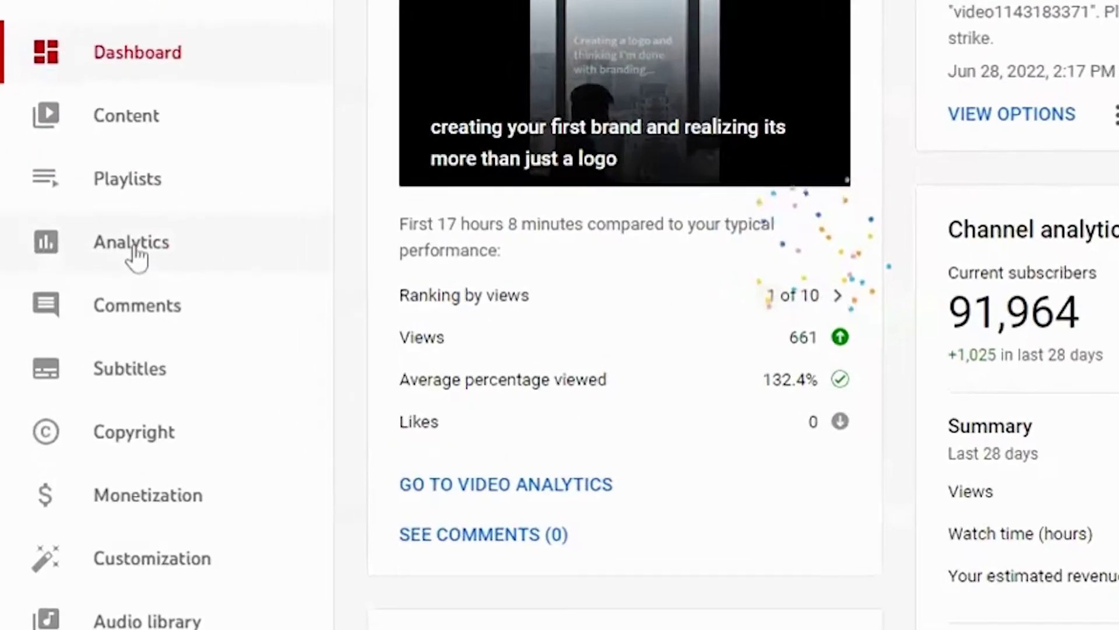
left_click(89, 242)
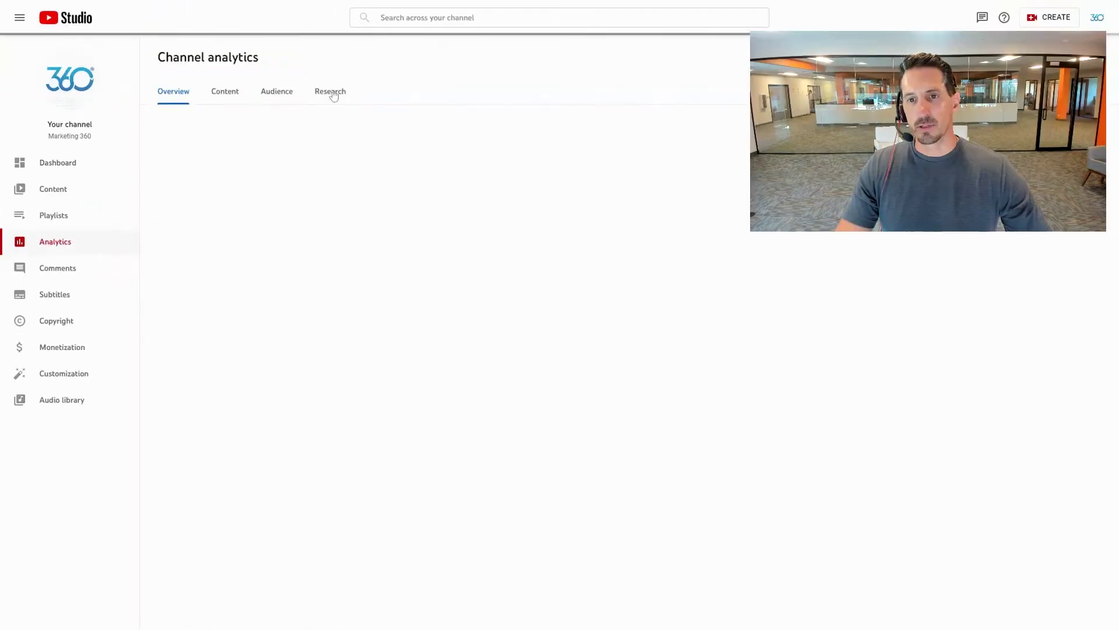
left_click(382, 93)
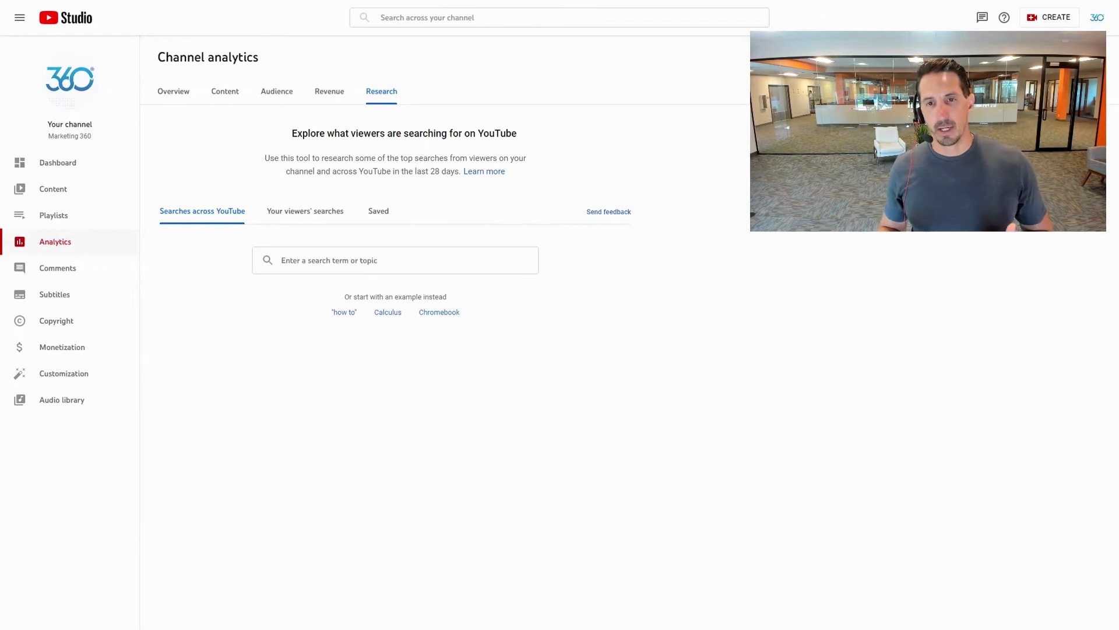
left_click(349, 260)
- Research 'marketing tips' and save social media, digital, and affiliate marketing tips and tricks
type("ma")
type("rketing tips")
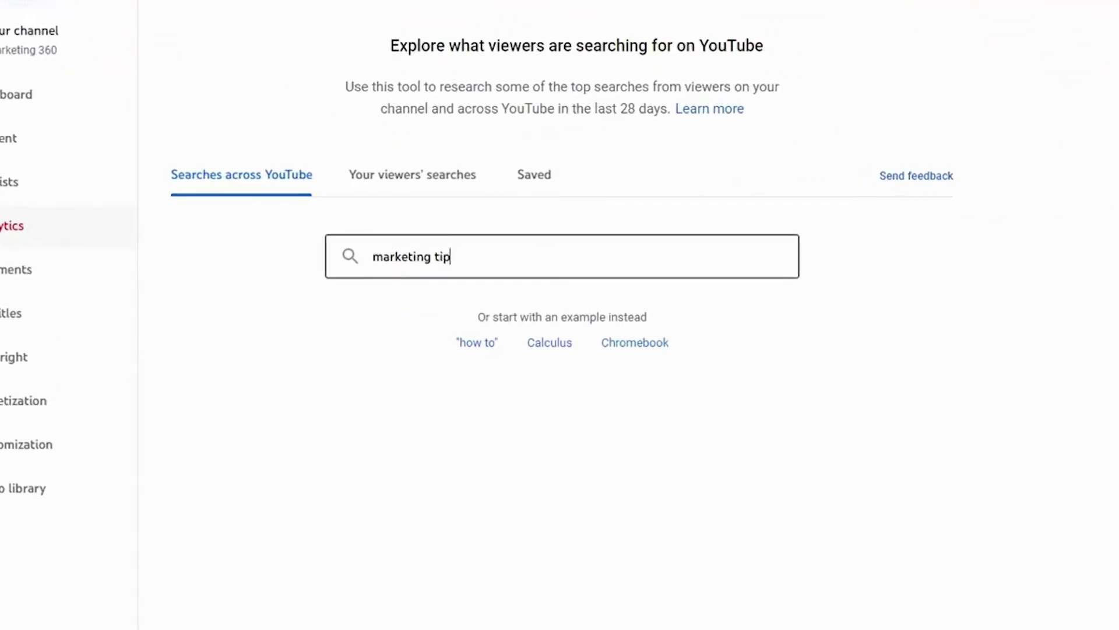
key("Return")
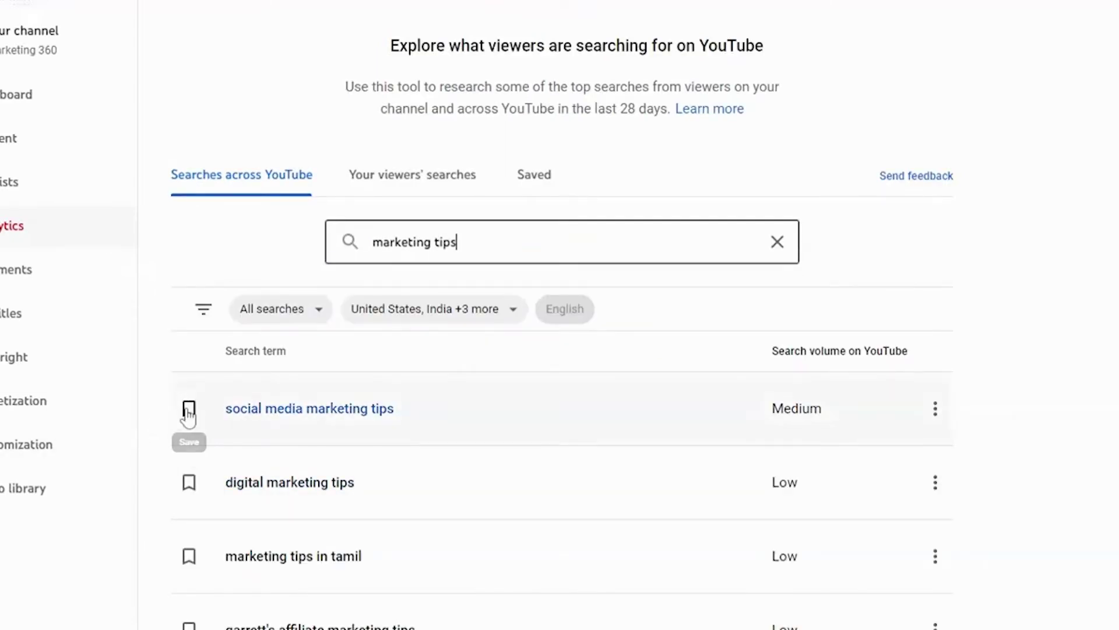
left_click(190, 411)
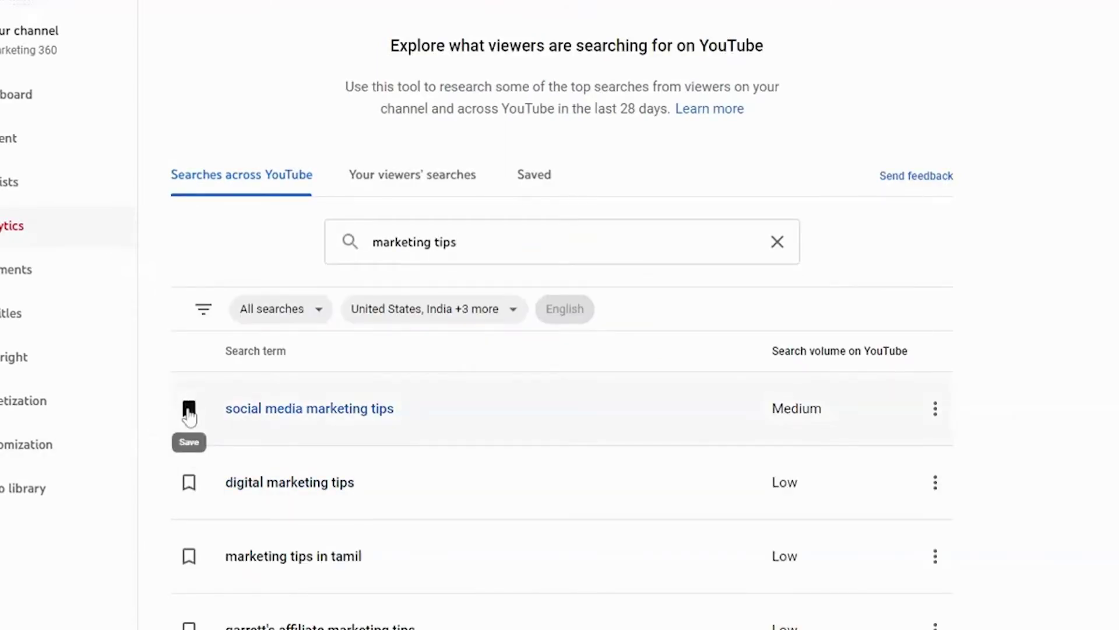
left_click(189, 482)
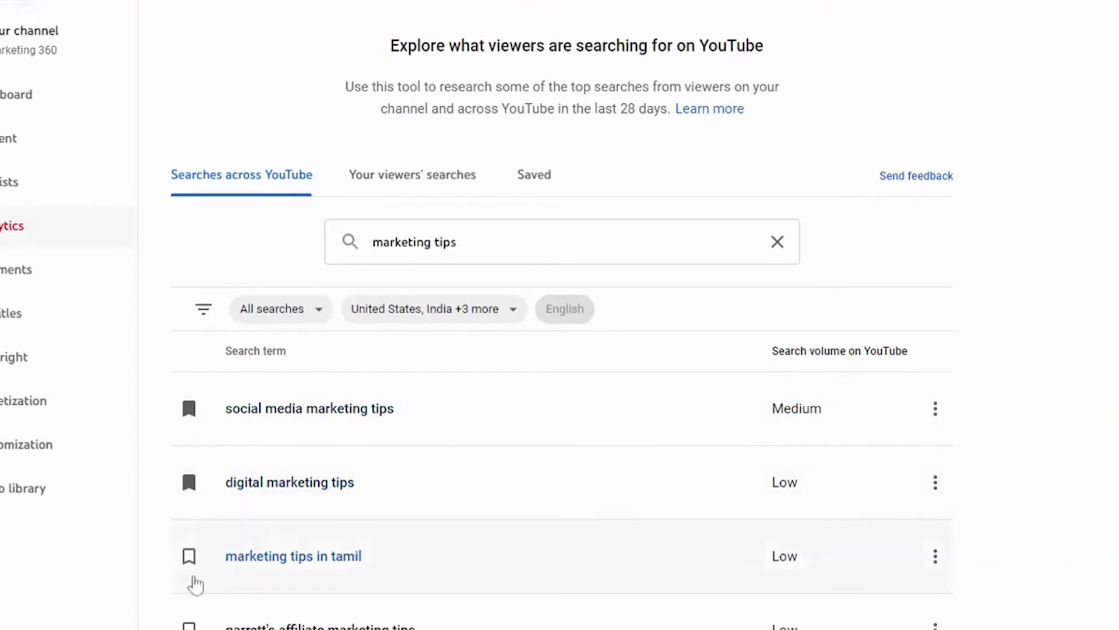
left_click(173, 528)
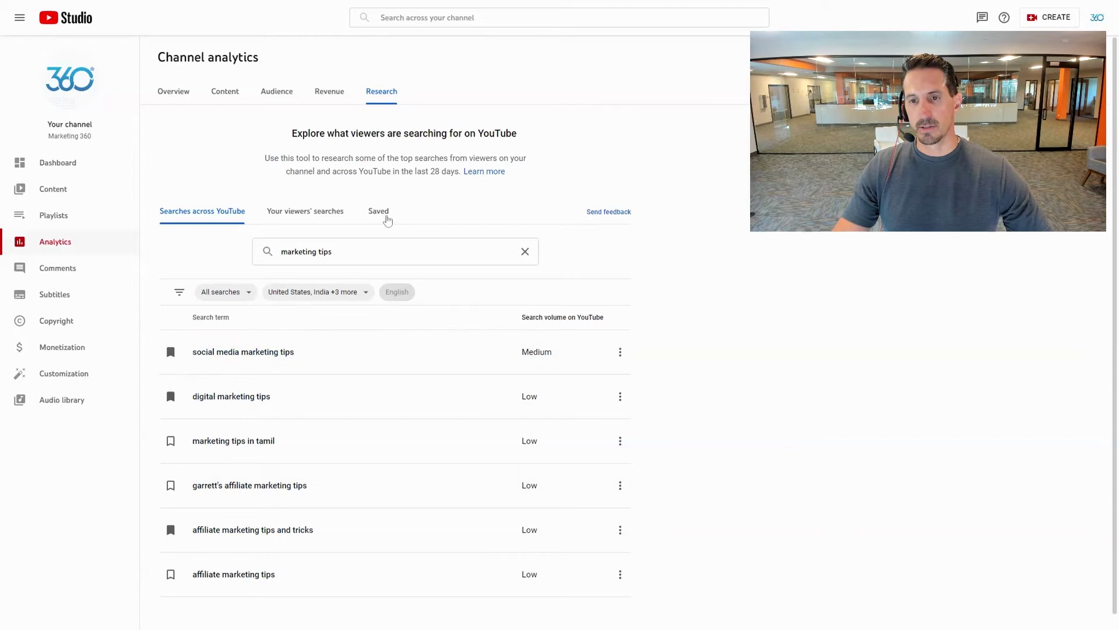
left_click(388, 220)
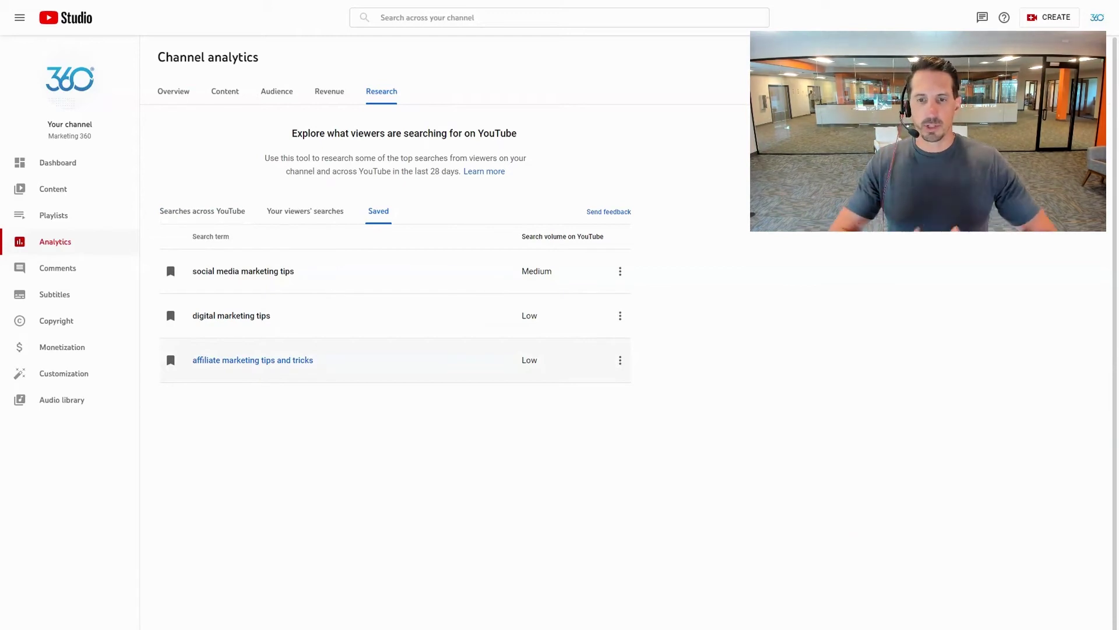
- Unsave 'digital advertising' from the Saved list, leaving four saved search terms
left_click(202, 211)
scroll(253, 466, "down", 1)
scroll(253, 466, "down", 1)
scroll(253, 466, "up", 2)
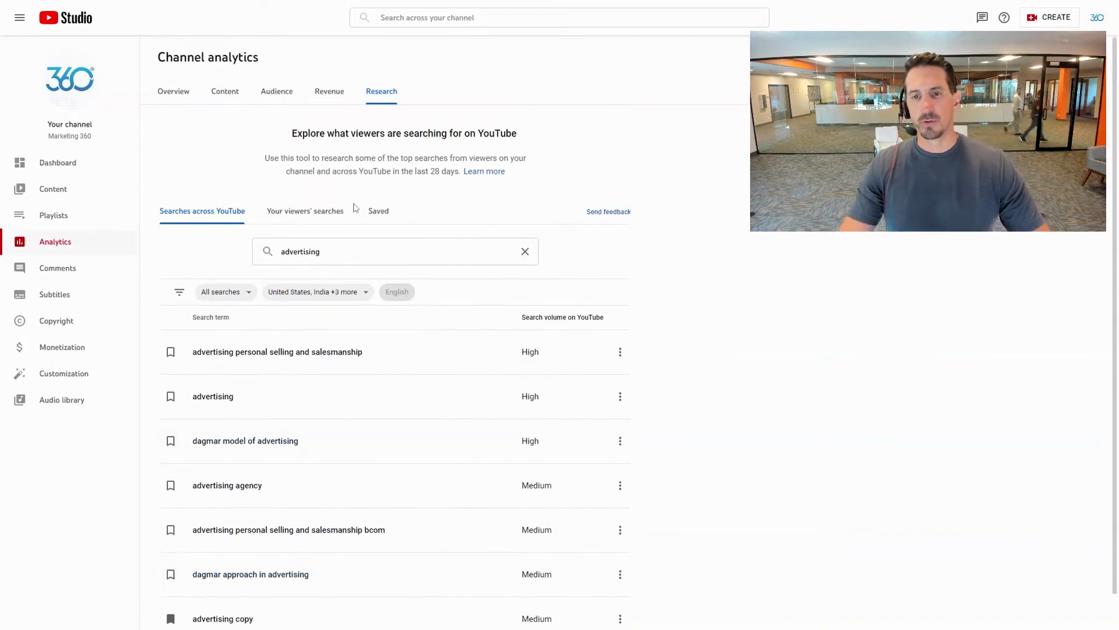
left_click(379, 211)
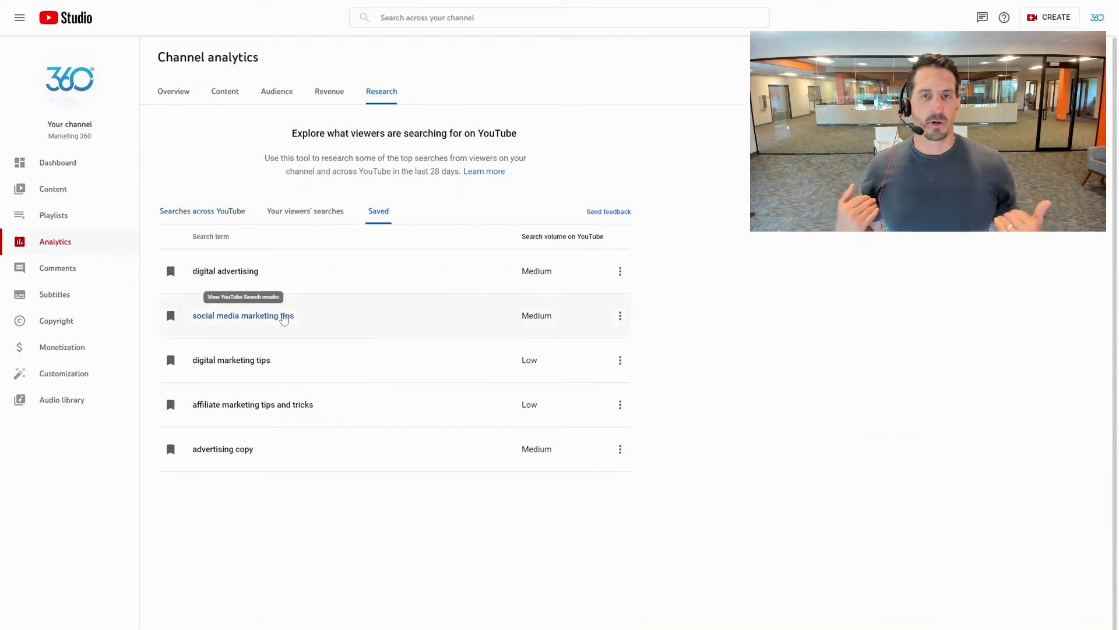
left_click(171, 271)
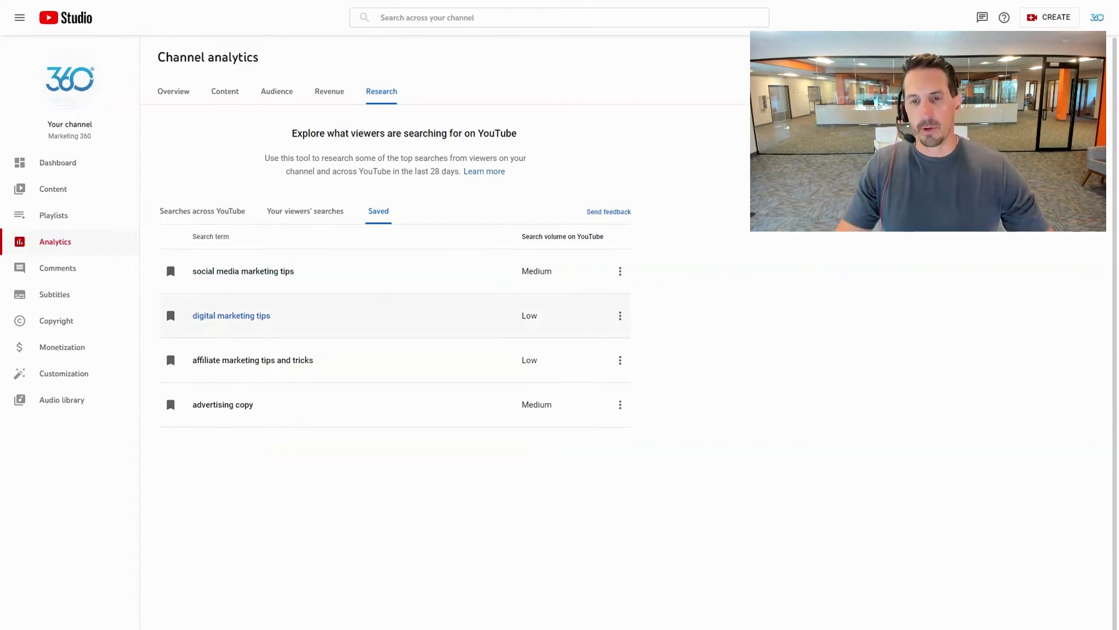
- Browse the Your viewers' searches list, led by business ideas, marketing and seo
left_click(308, 213)
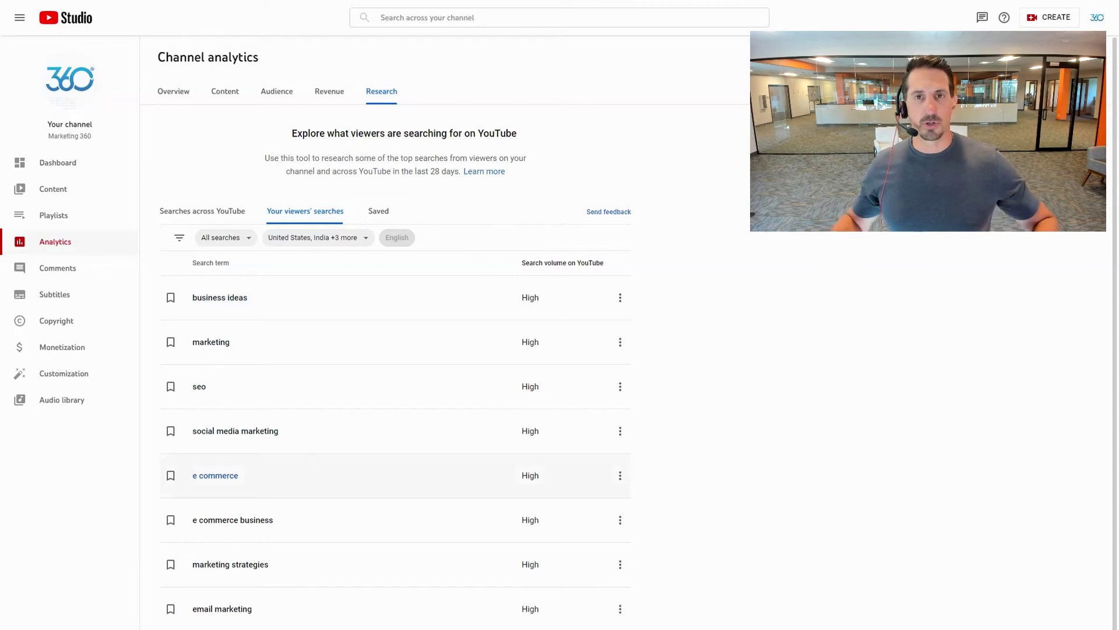
scroll(320, 380, "down", 2)
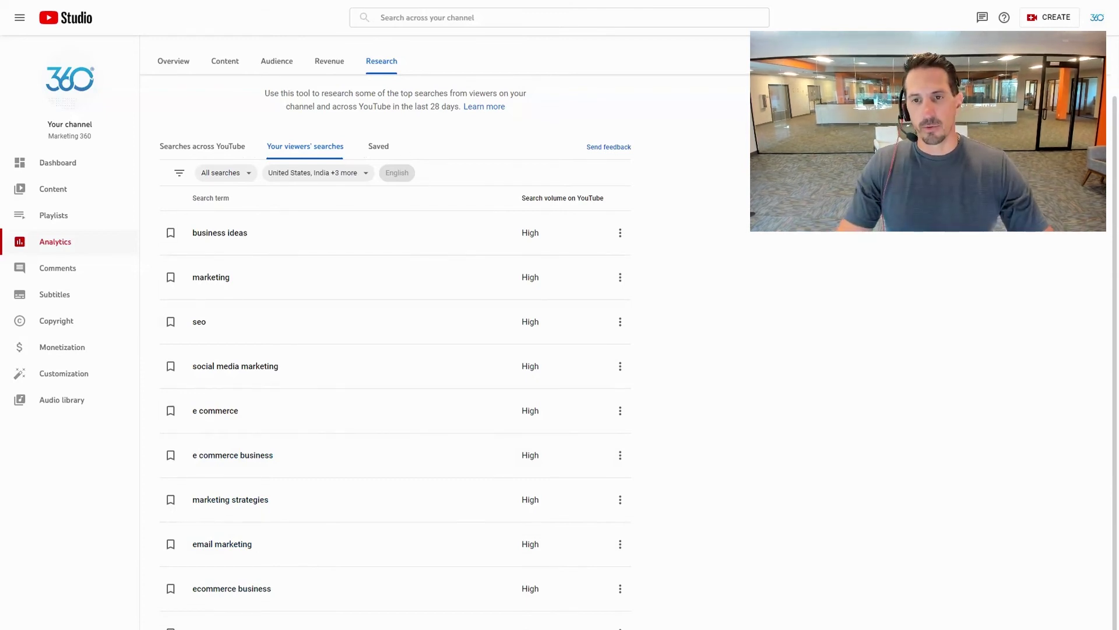
- Switch back to the Saved tab listing the four saved search terms
left_click(380, 147)
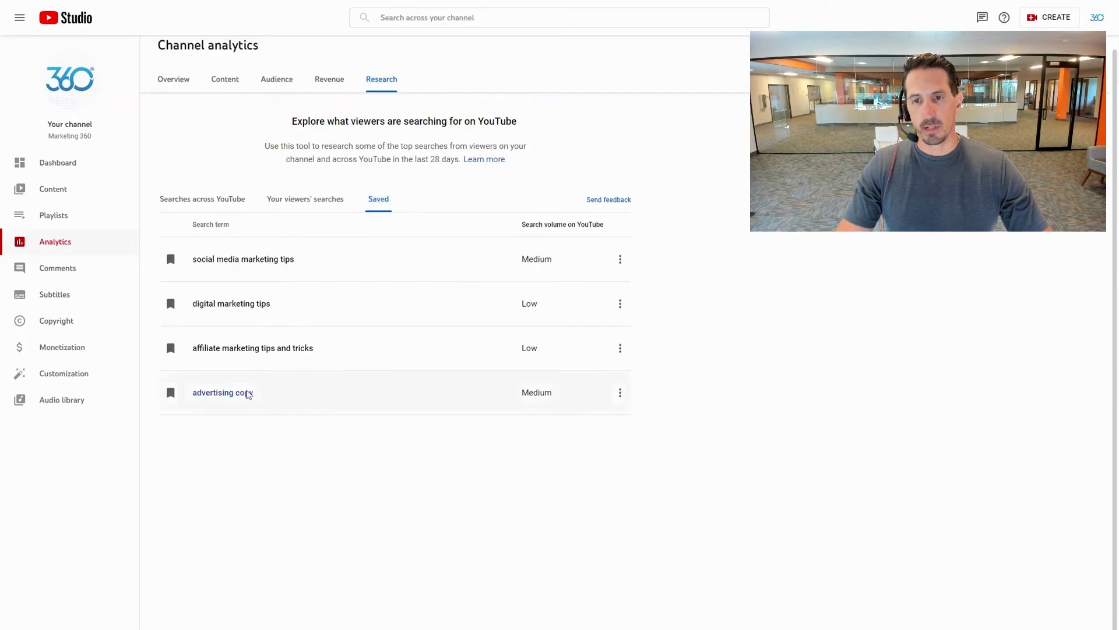